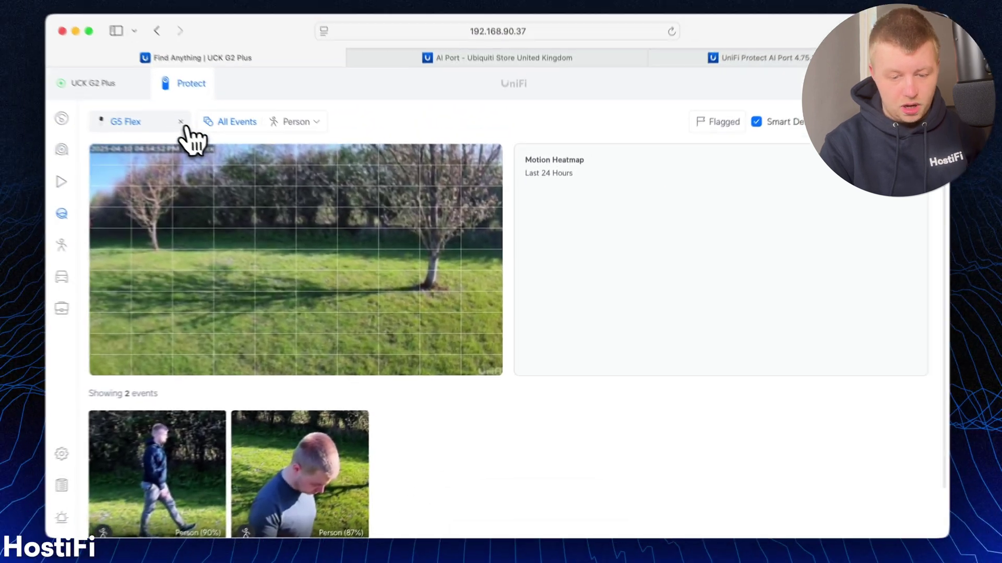
# - Replace the G5 Flex camera filter with all three G3 Bullet cameras for the person detections
pyautogui.click(195, 140)
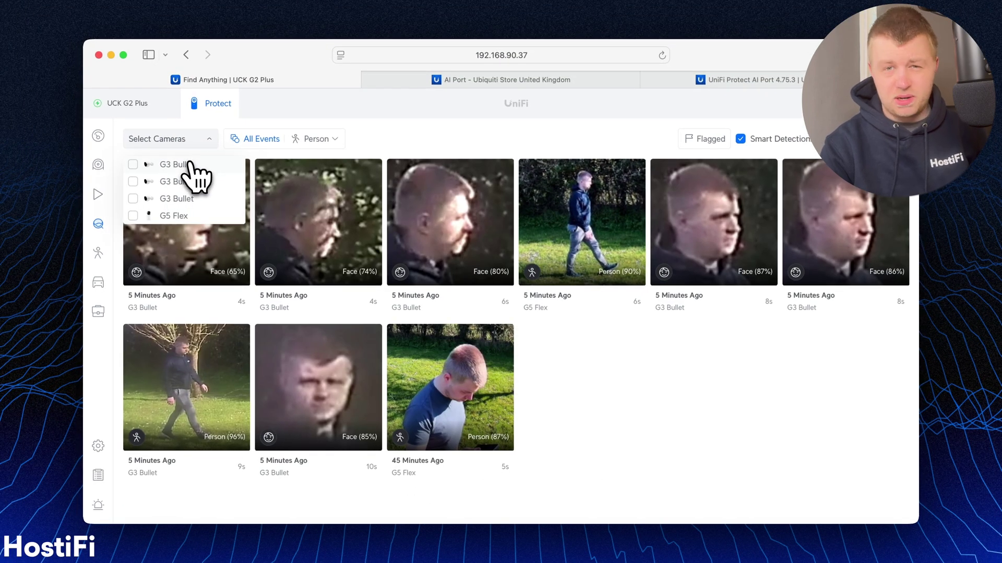
pyautogui.click(189, 165)
pyautogui.click(188, 182)
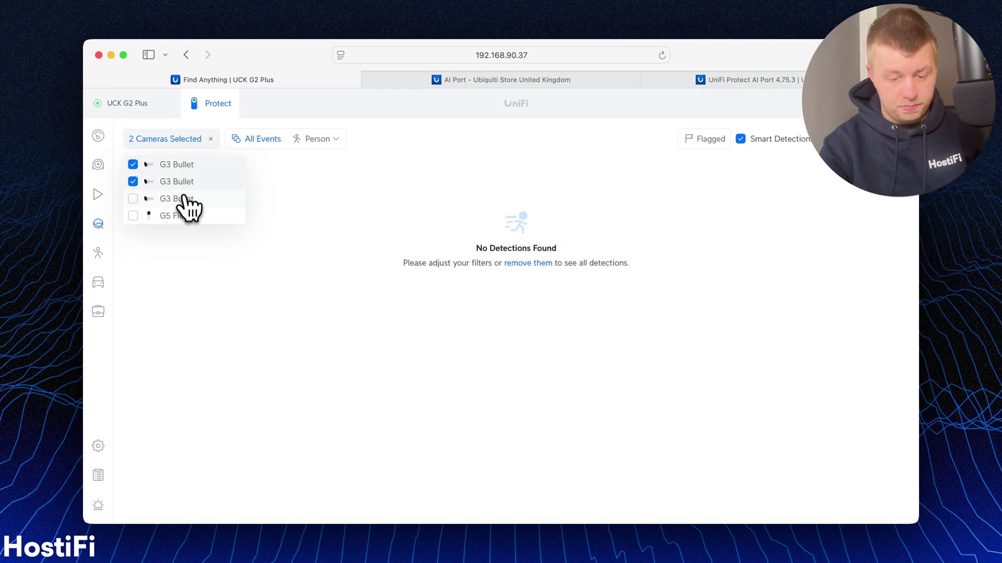
pyautogui.click(186, 199)
pyautogui.click(381, 147)
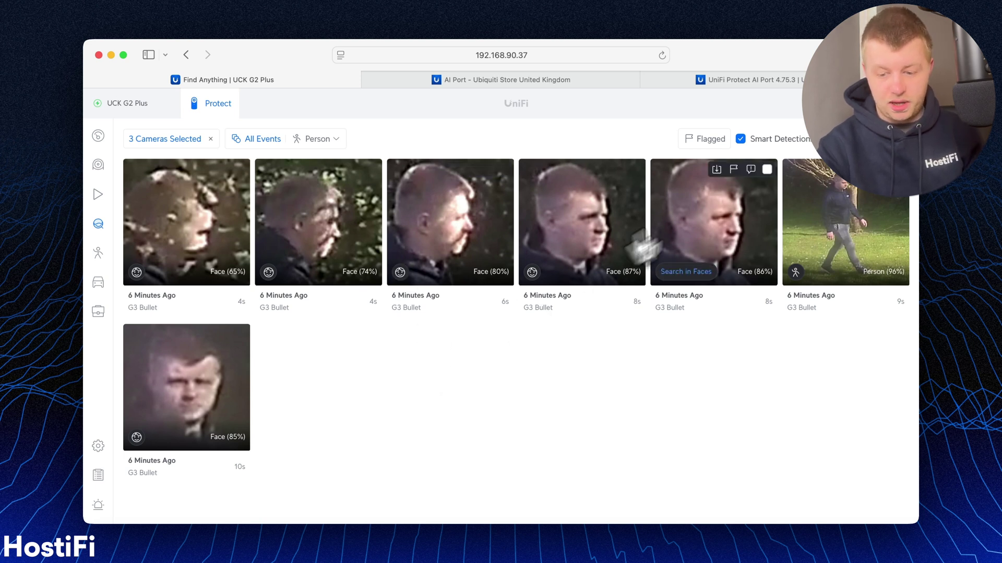
# - Play and replay the G3 Bullet detection recording from 4:52:38 PM to examine the tracked person
pyautogui.click(819, 202)
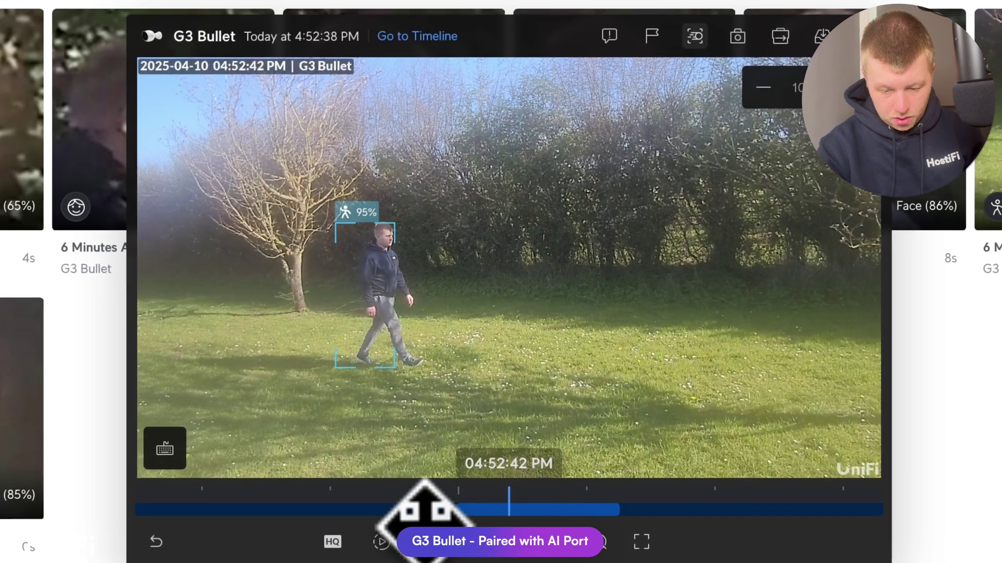
pyautogui.click(423, 506)
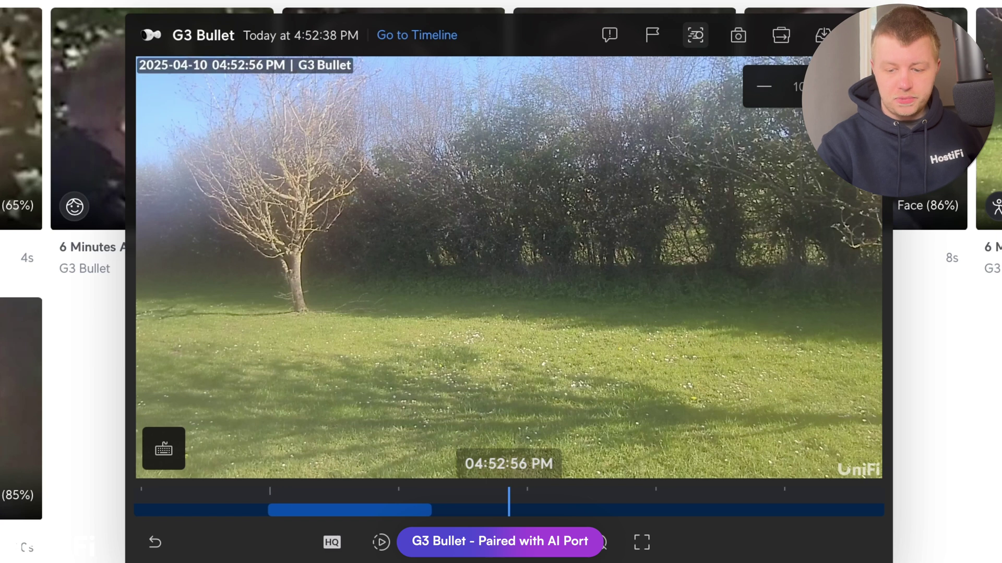
pyautogui.click(866, 35)
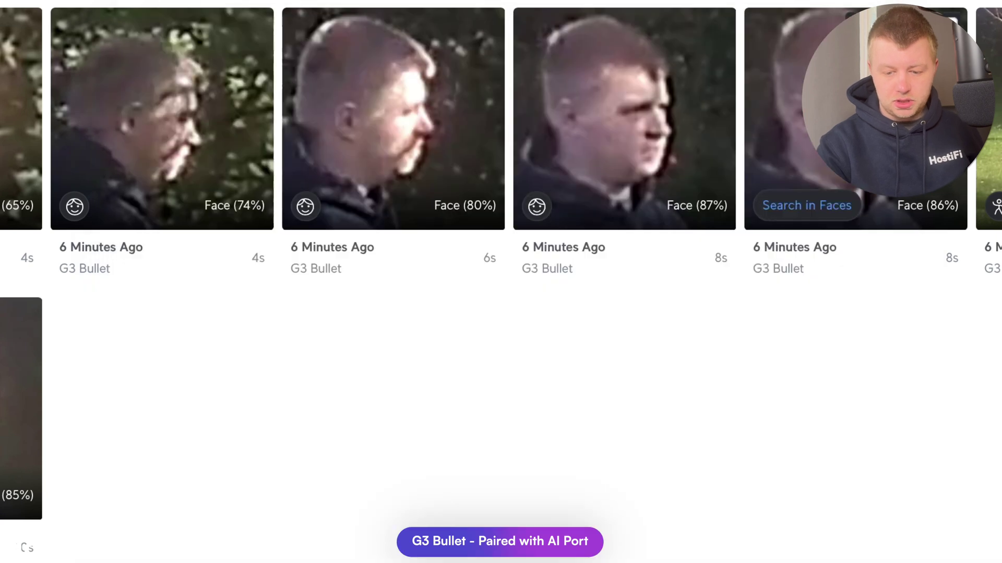
pyautogui.click(808, 159)
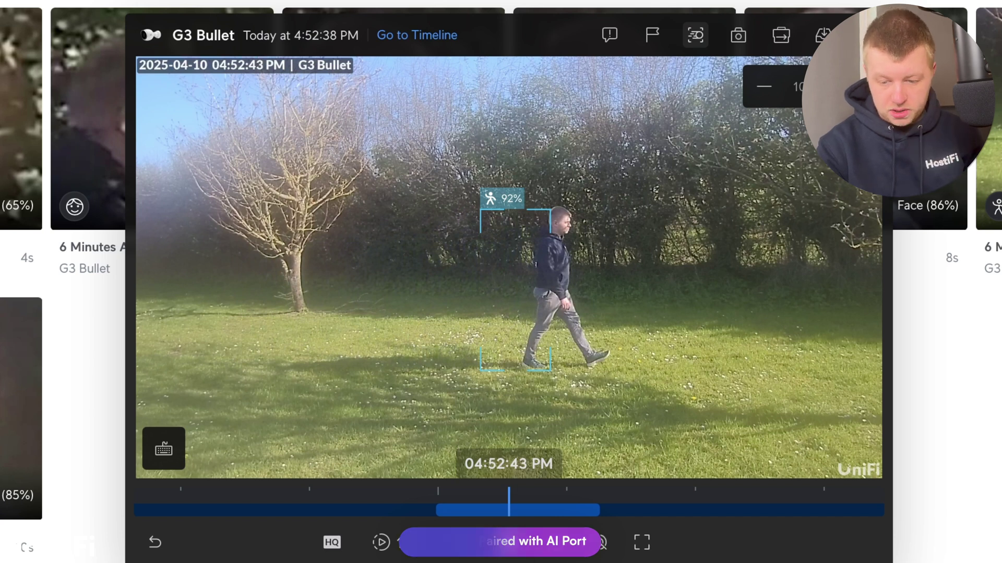
pyautogui.press('Escape')
# - Look up the 86% G3 Bullet face detection in Faces and save the person's name for that face
pyautogui.click(678, 276)
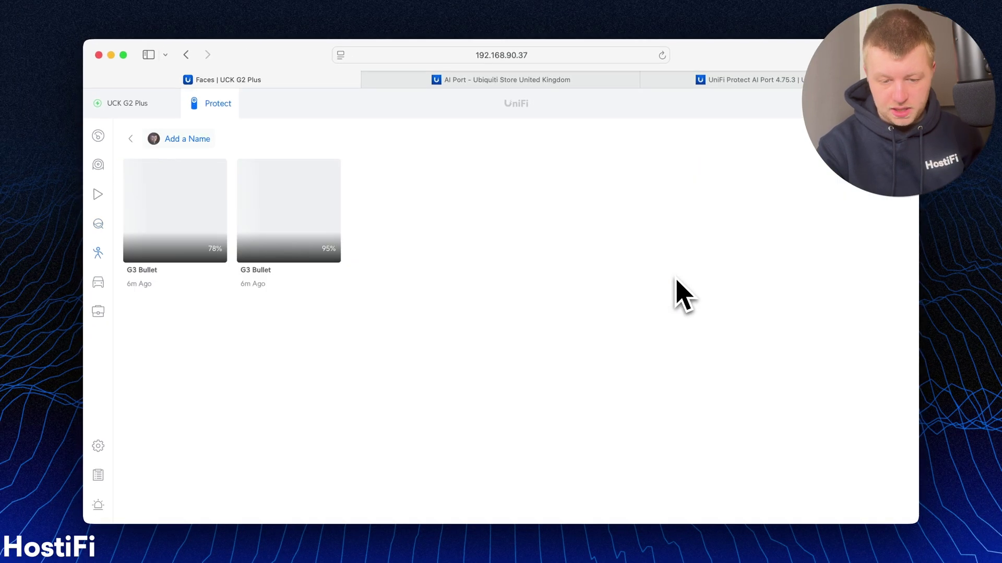
pyautogui.click(195, 149)
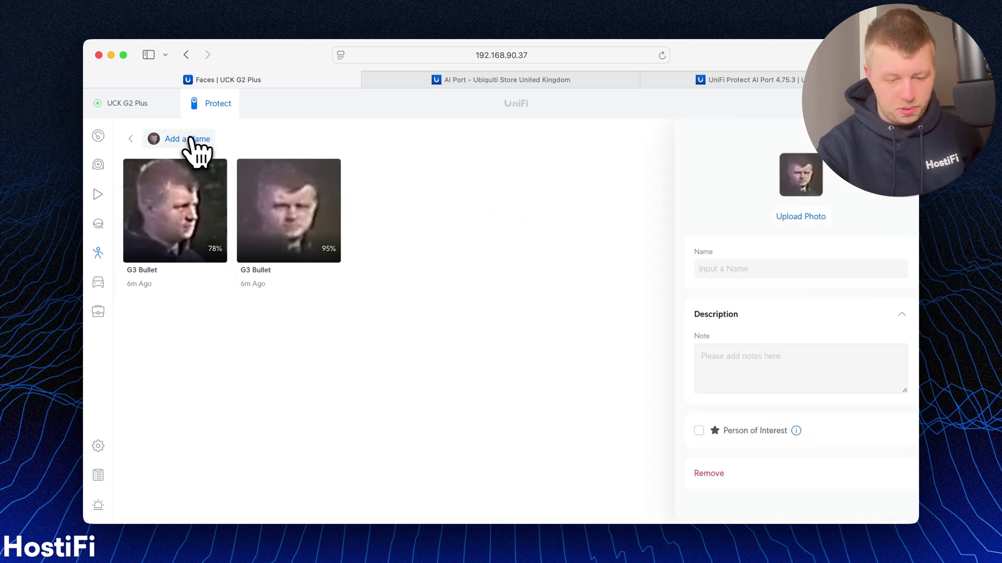
pyautogui.click(728, 269)
pyautogui.write('Alex')
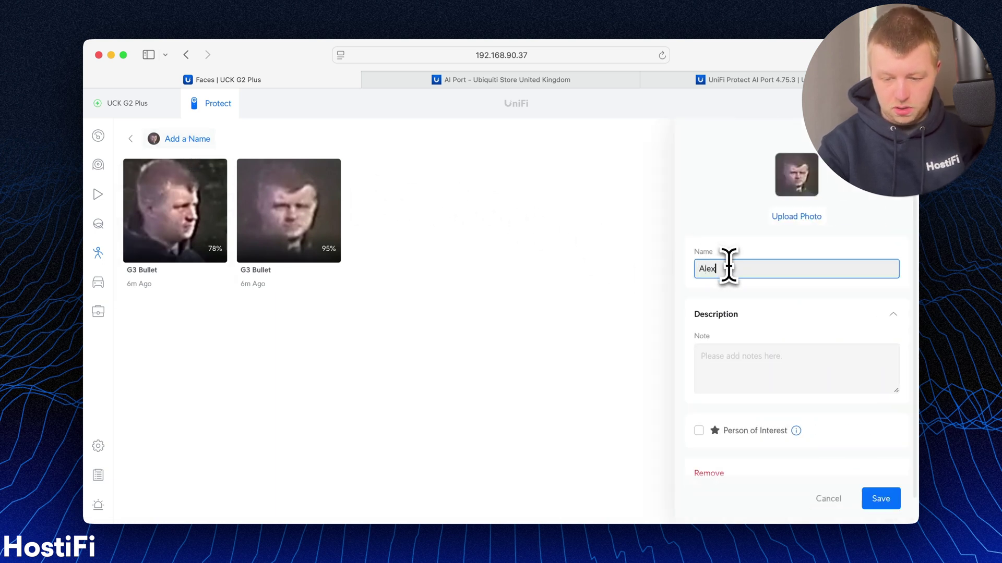
pyautogui.click(753, 431)
pyautogui.moveTo(795, 437)
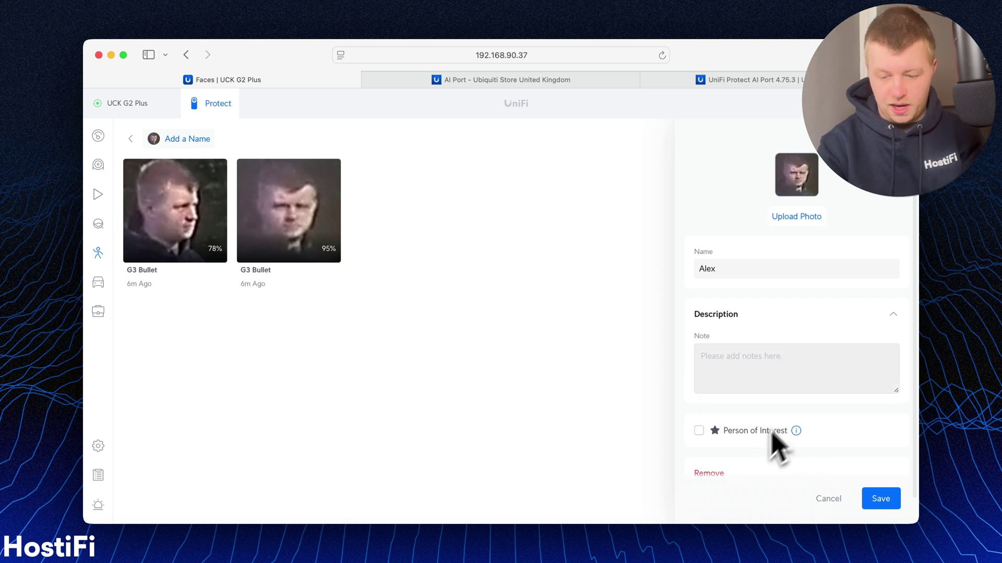
pyautogui.click(880, 501)
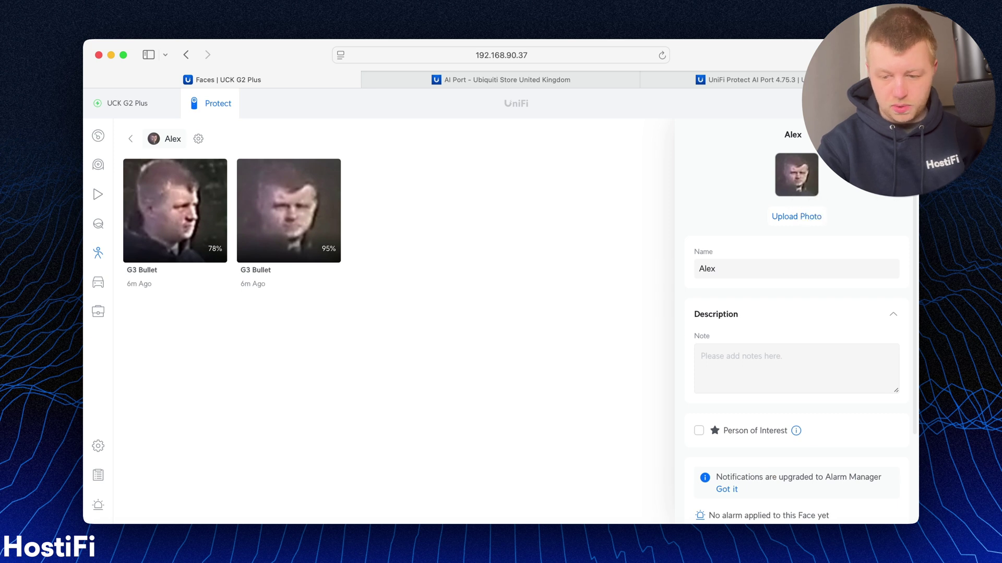
# - Open the named person's matched detections from the list of recognized faces
pyautogui.click(99, 248)
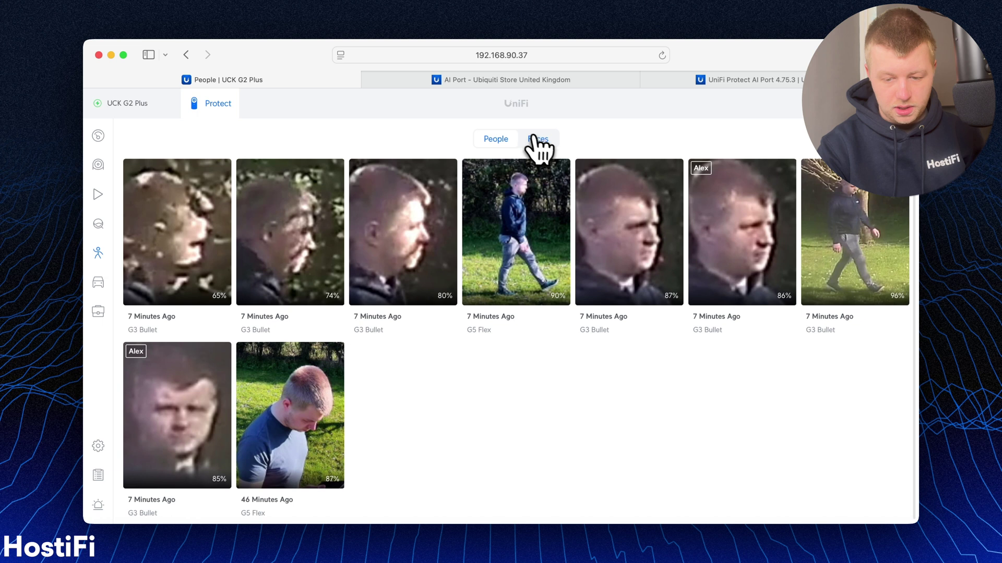
pyautogui.click(537, 141)
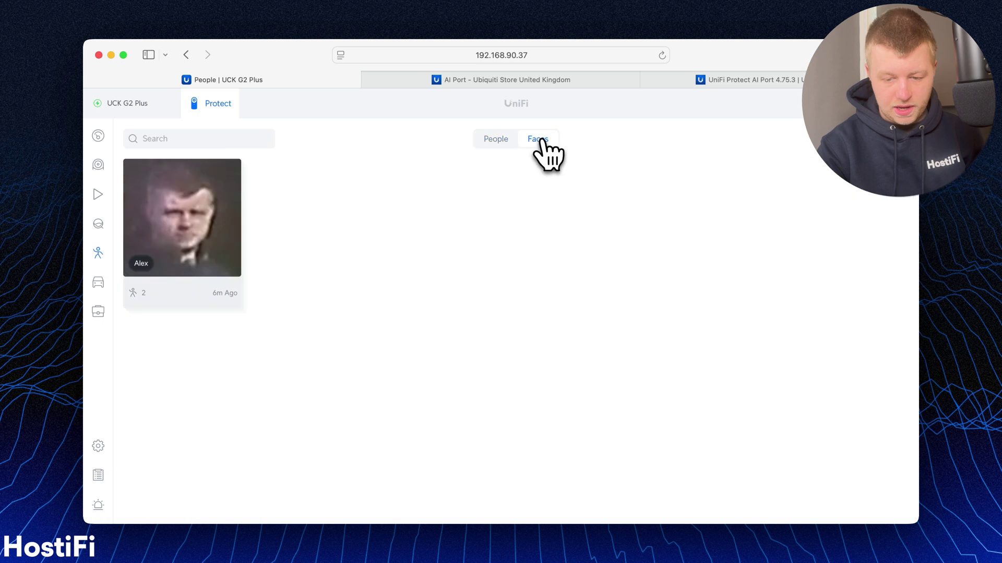
pyautogui.click(198, 225)
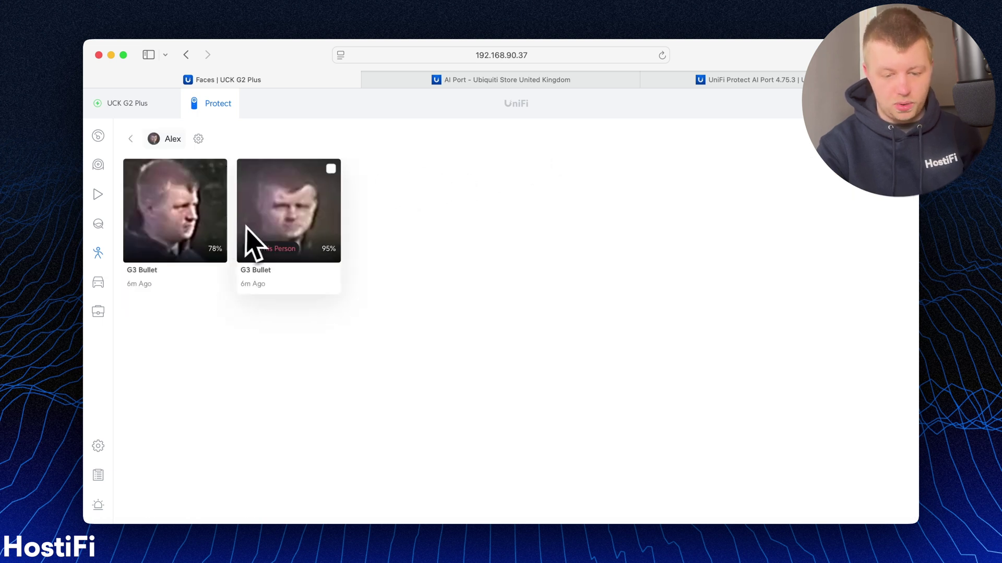
# - Play the recording of the 95% face match and magnify the person's face at 4:52:40 PM
pyautogui.click(318, 224)
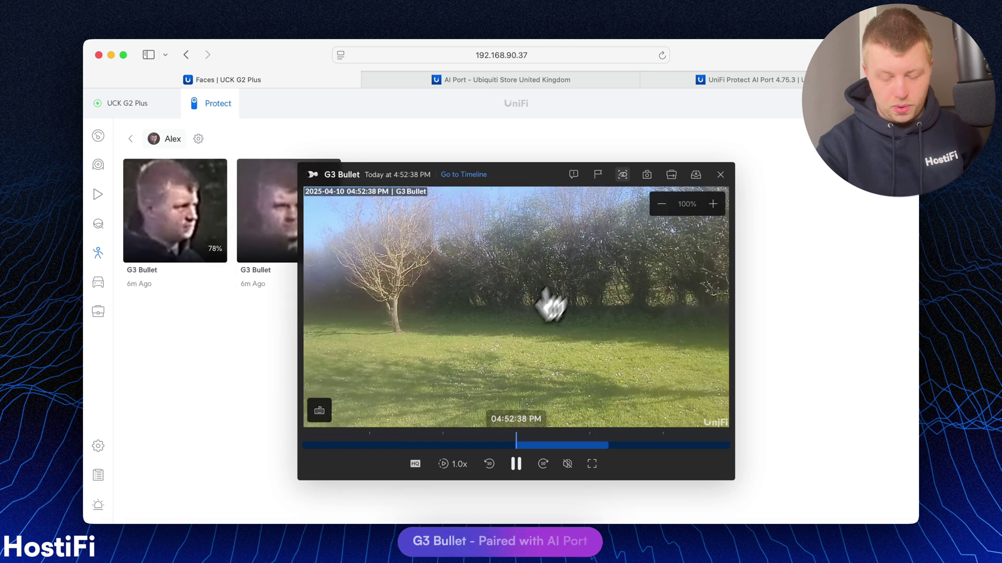
pyautogui.click(569, 446)
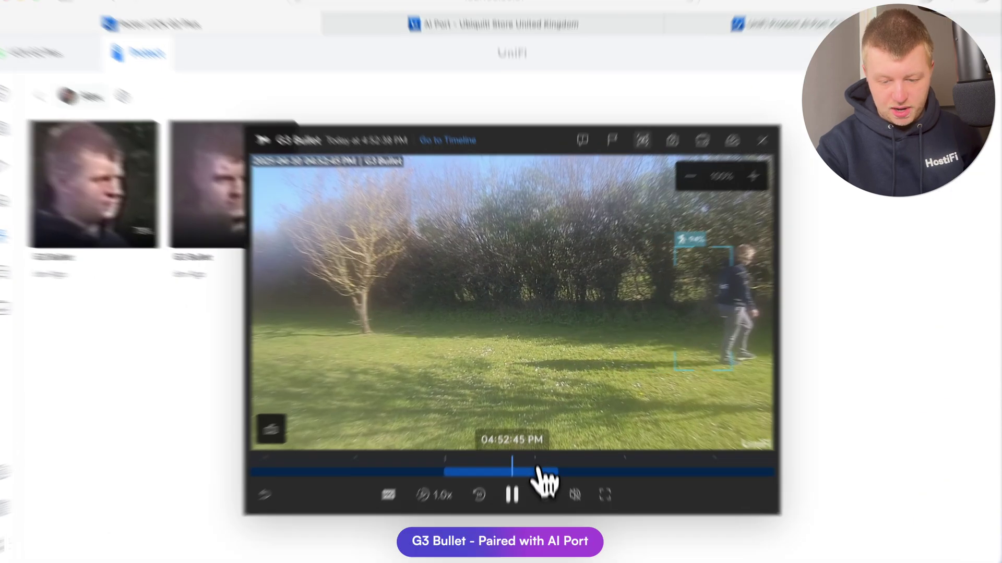
pyautogui.scroll(3, 172, 308)
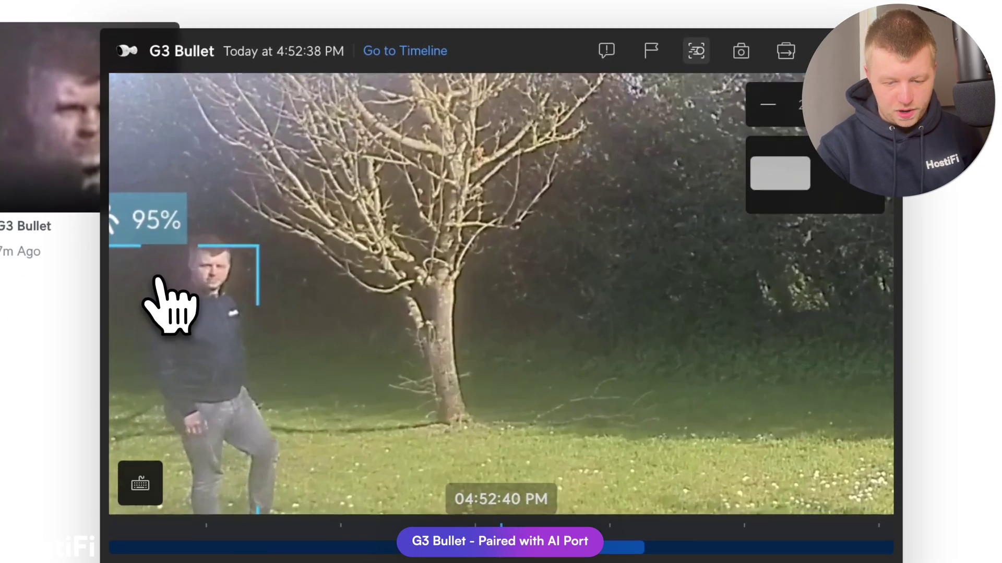
pyautogui.scroll(5, 167, 306)
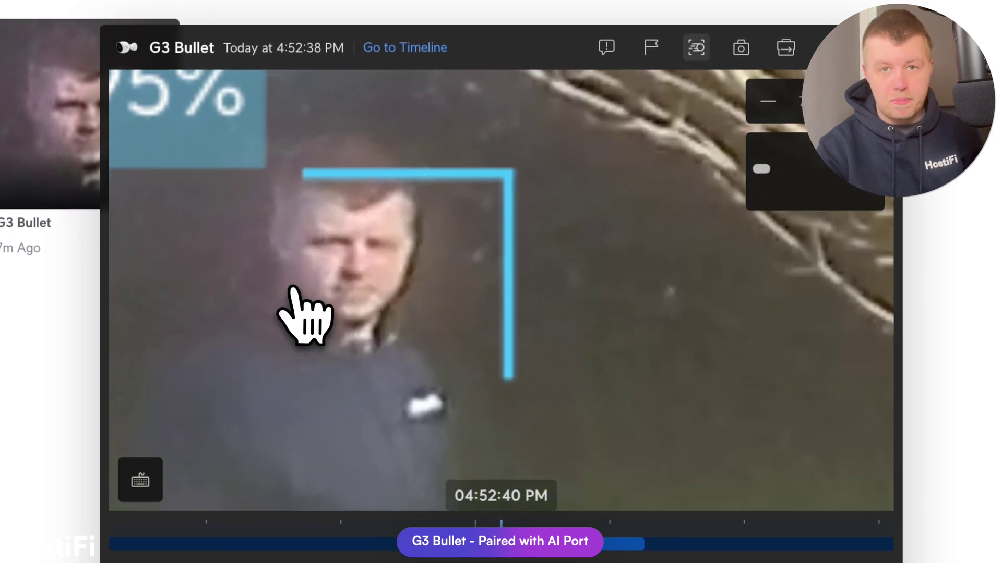
pyautogui.click(768, 100)
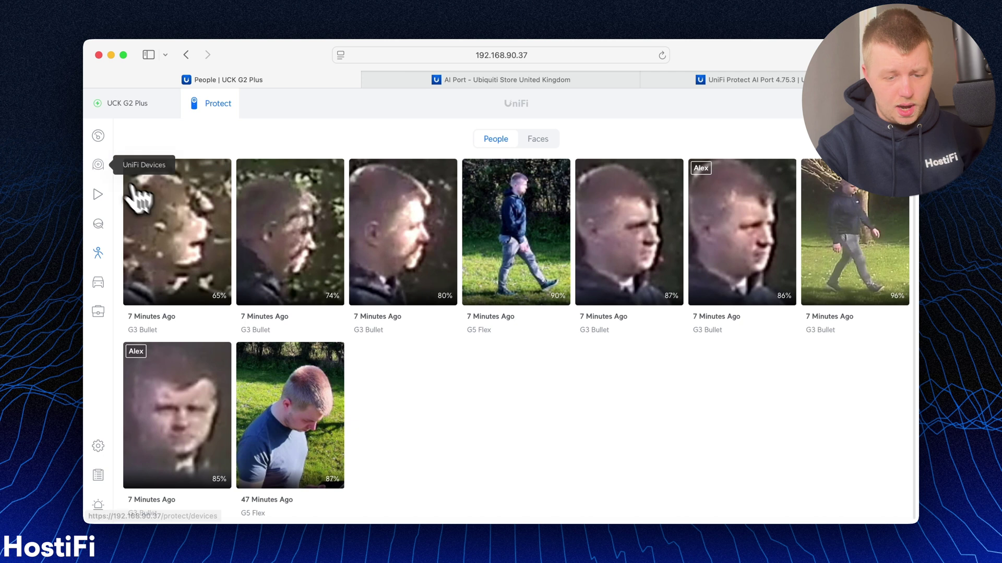
# - Pair the G5 Flex camera with the AI Port alongside the G3 Bullet
pyautogui.click(99, 164)
pyautogui.click(220, 229)
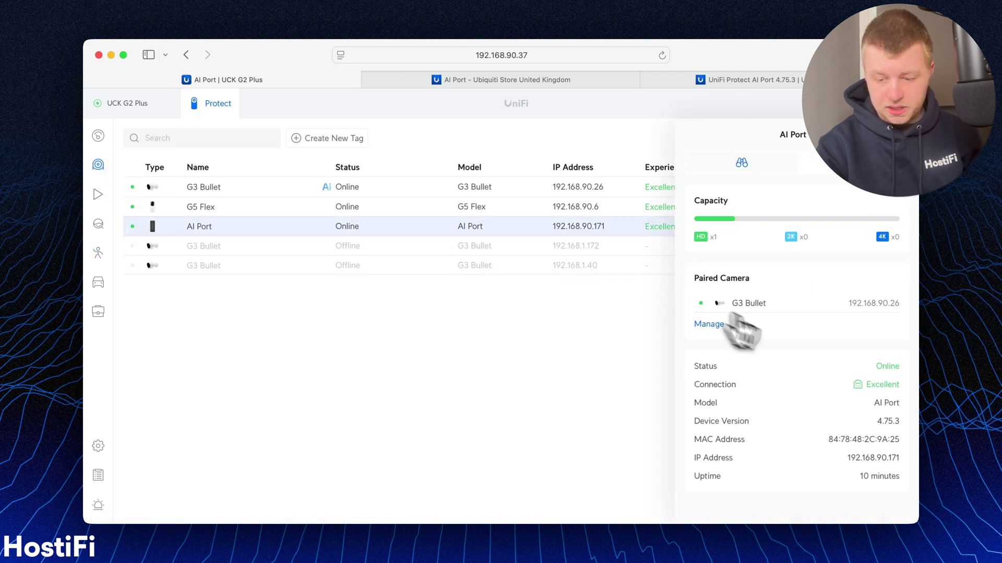
pyautogui.moveTo(785, 222)
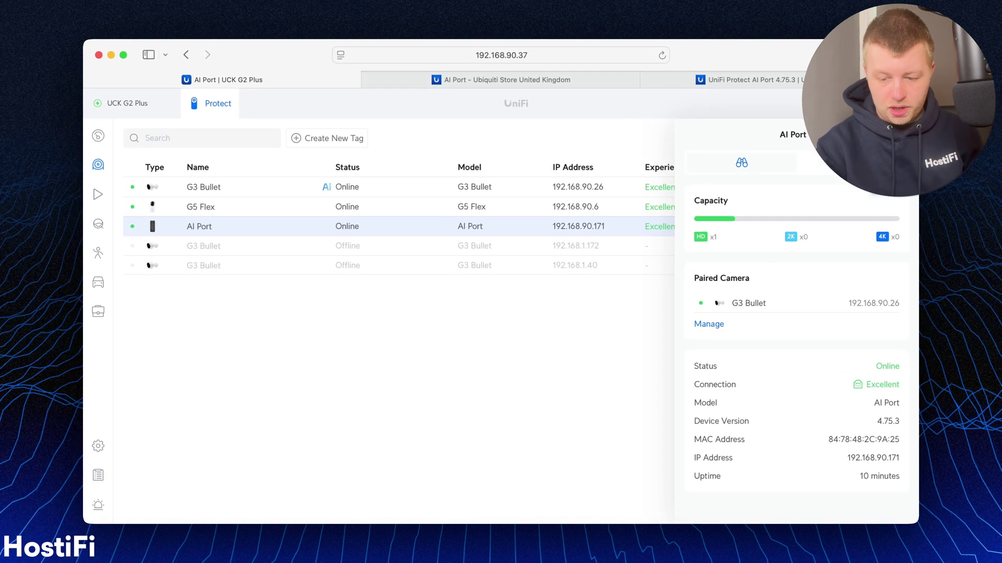
pyautogui.click(713, 327)
pyautogui.click(454, 264)
pyautogui.click(622, 433)
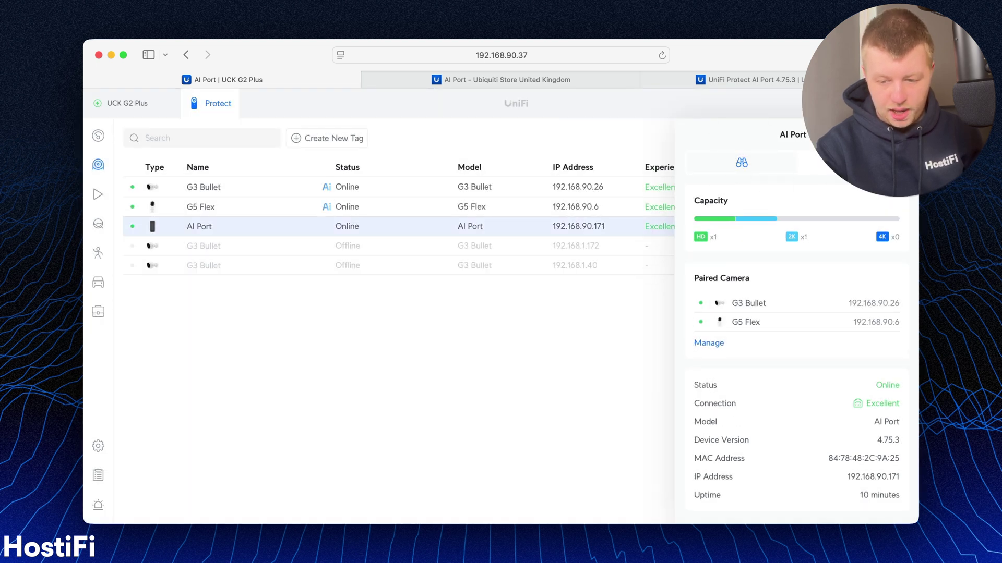
pyautogui.click(898, 134)
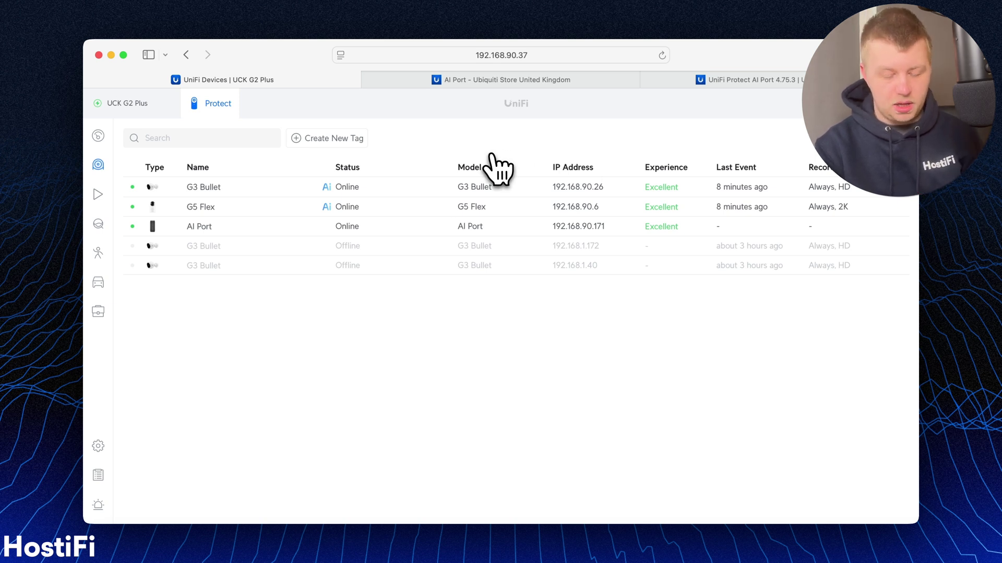
# - View the live camera dashboard and filter the Find Anything detections to the G5 Flex camera
pyautogui.click(99, 137)
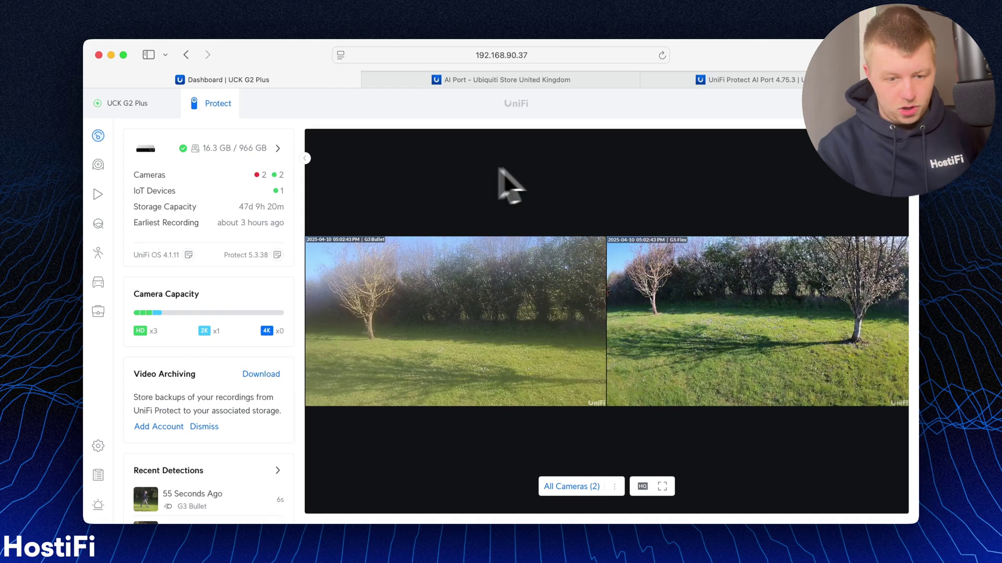
pyautogui.click(99, 225)
pyautogui.click(202, 140)
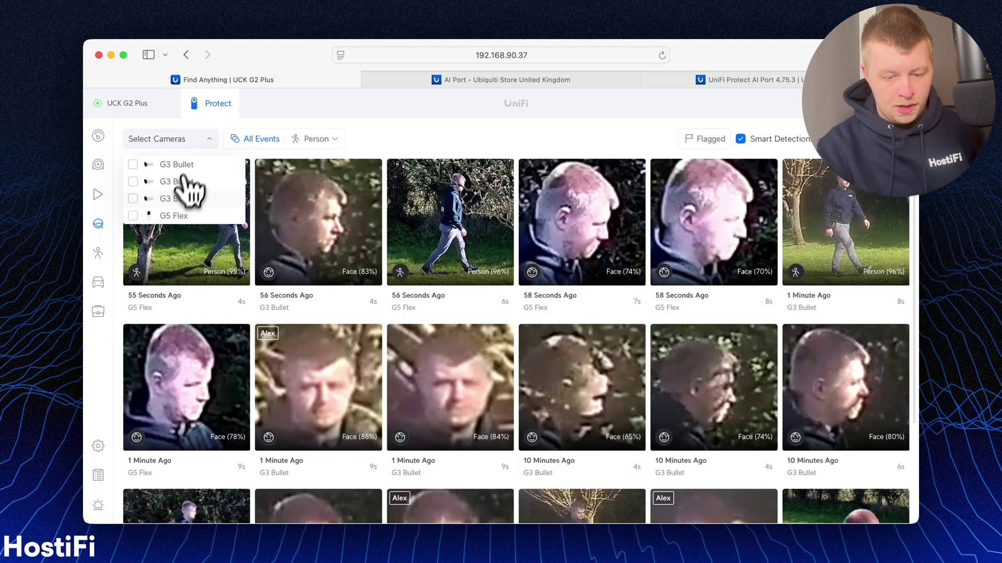
pyautogui.click(177, 216)
pyautogui.click(469, 138)
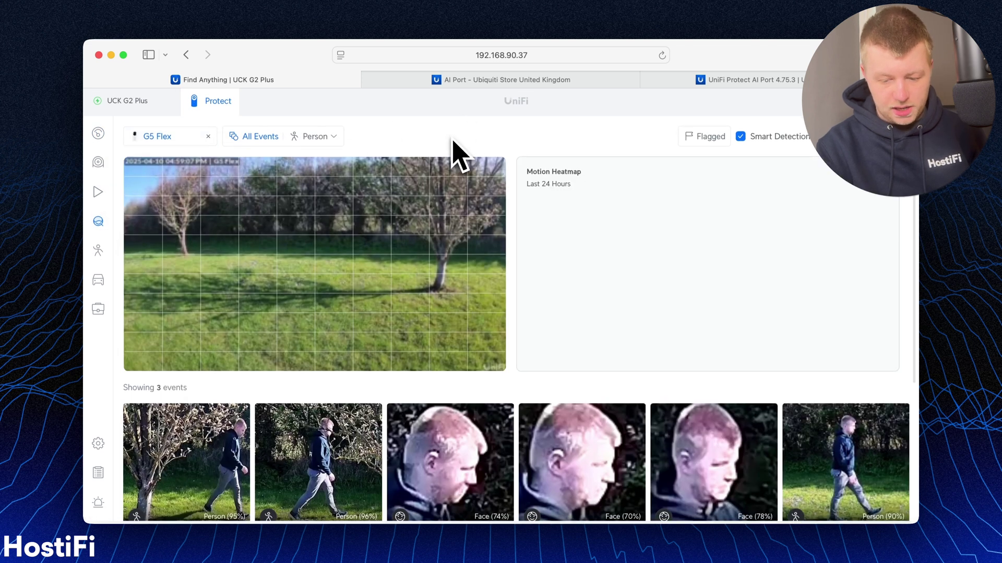
# - Review the G5 Flex detections and play the recording of the 78% face detection
pyautogui.scroll(-4, 480, 223)
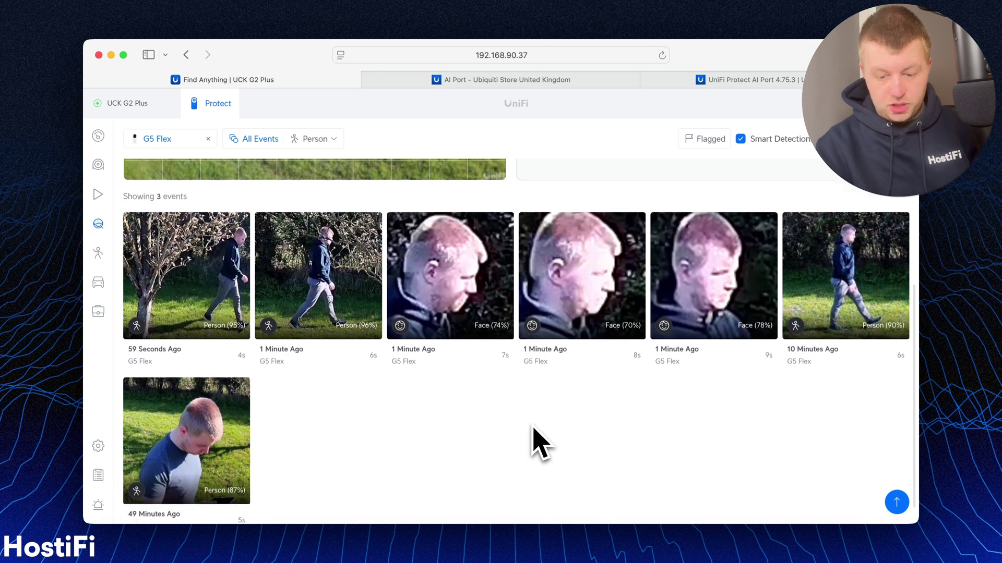
pyautogui.scroll(-1, 538, 443)
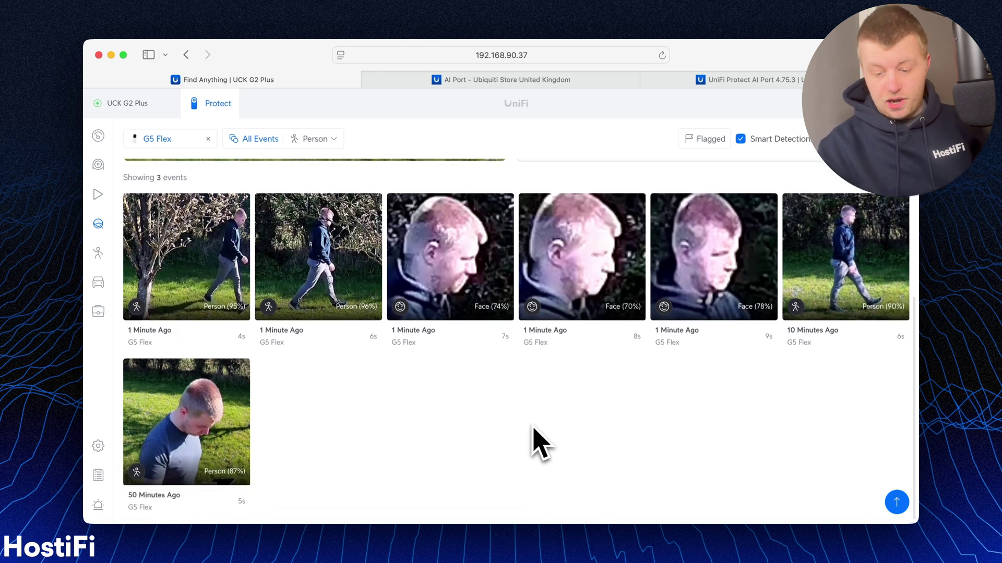
pyautogui.click(683, 302)
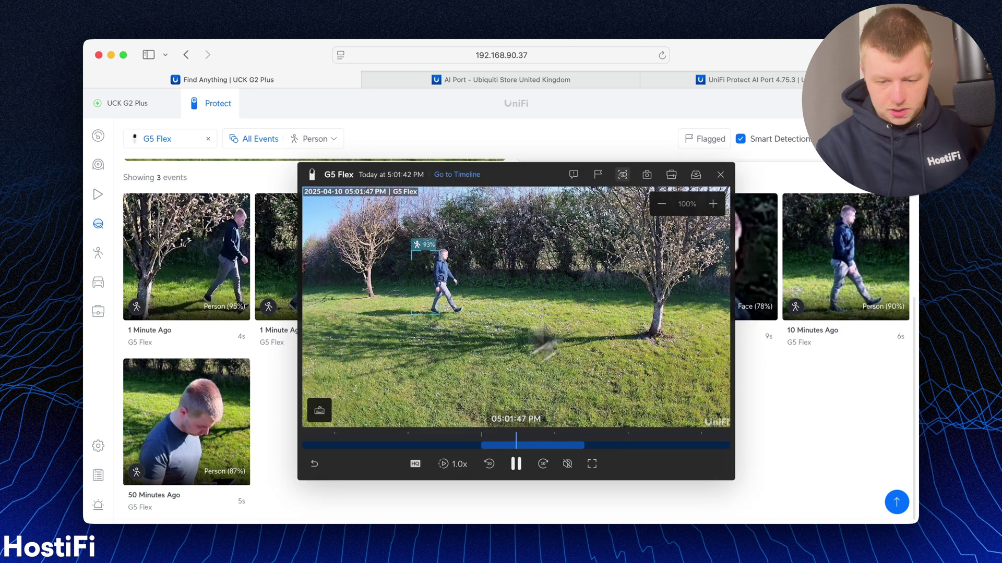
pyautogui.click(719, 175)
pyautogui.scroll(5, 394, 219)
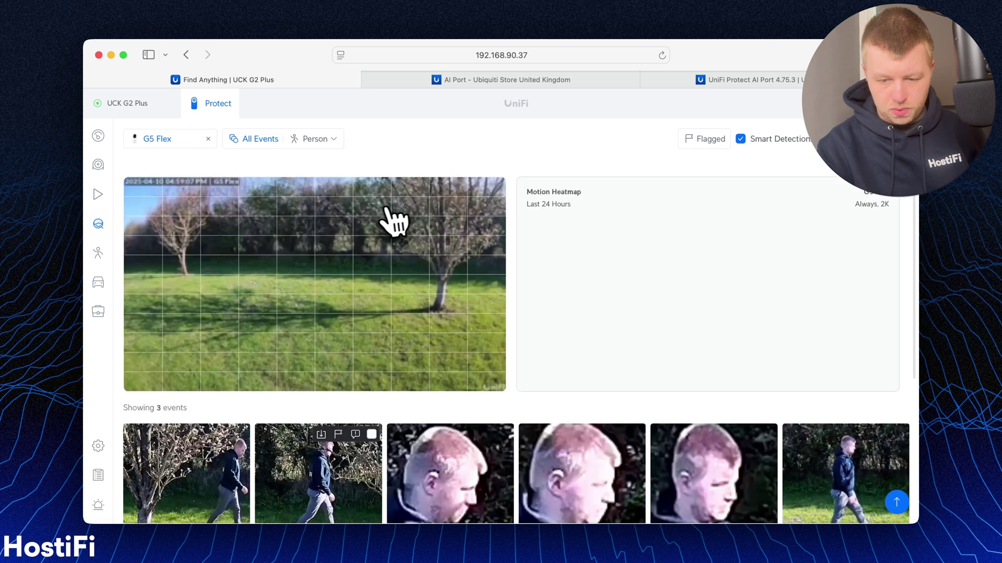
# - Compare the detections grouped under the named face and the unnamed face in the recognized faces
pyautogui.click(97, 253)
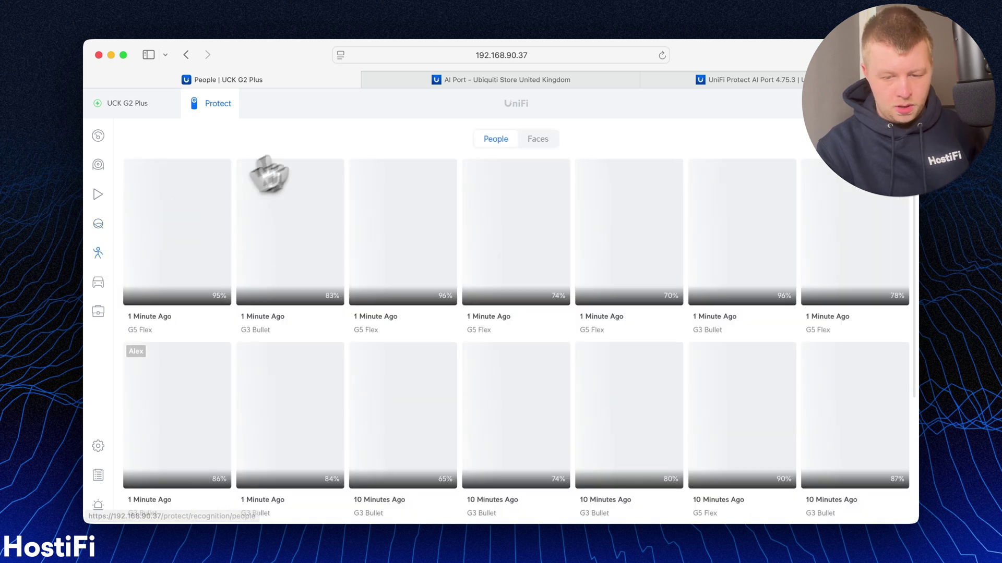
pyautogui.click(538, 138)
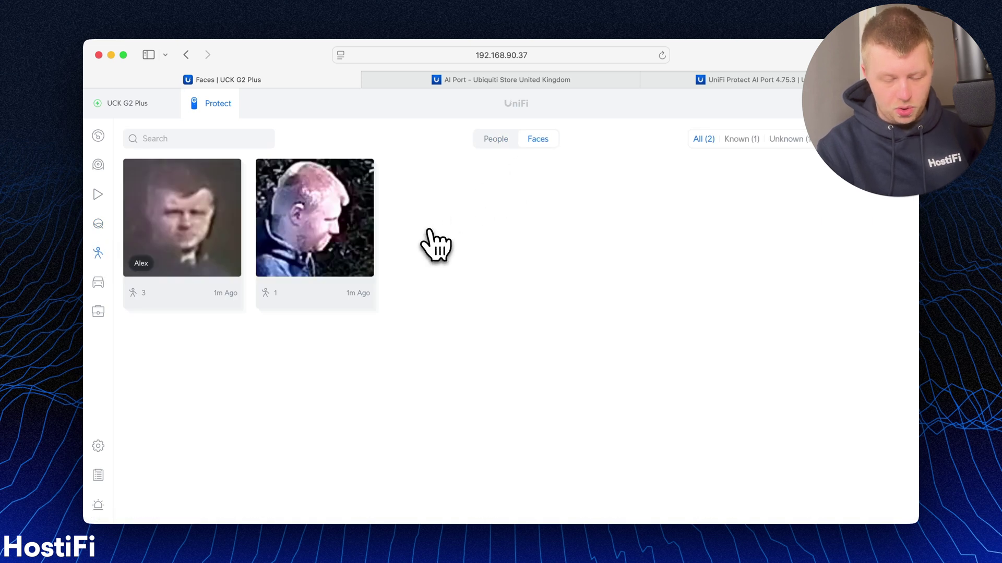
pyautogui.click(211, 221)
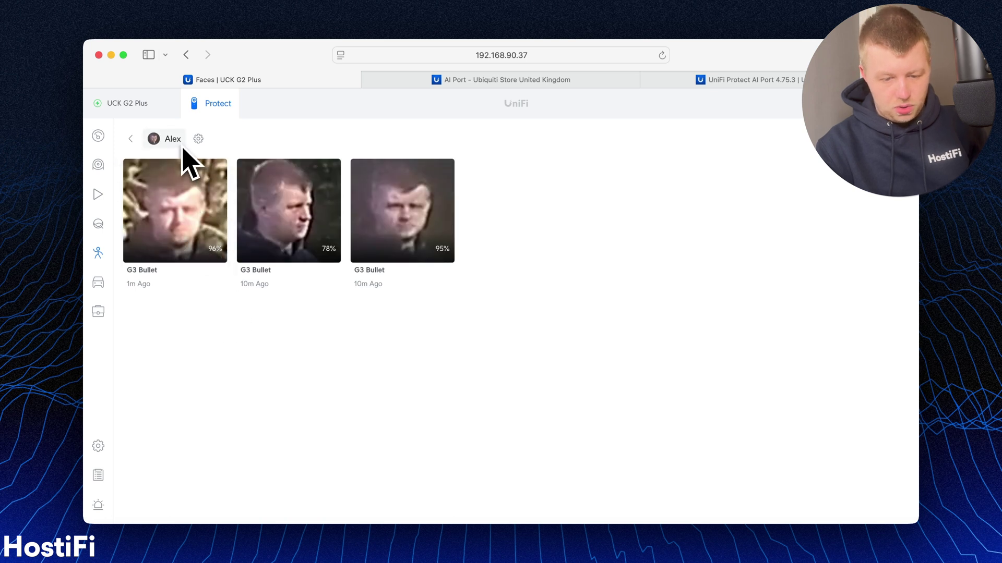
pyautogui.click(130, 138)
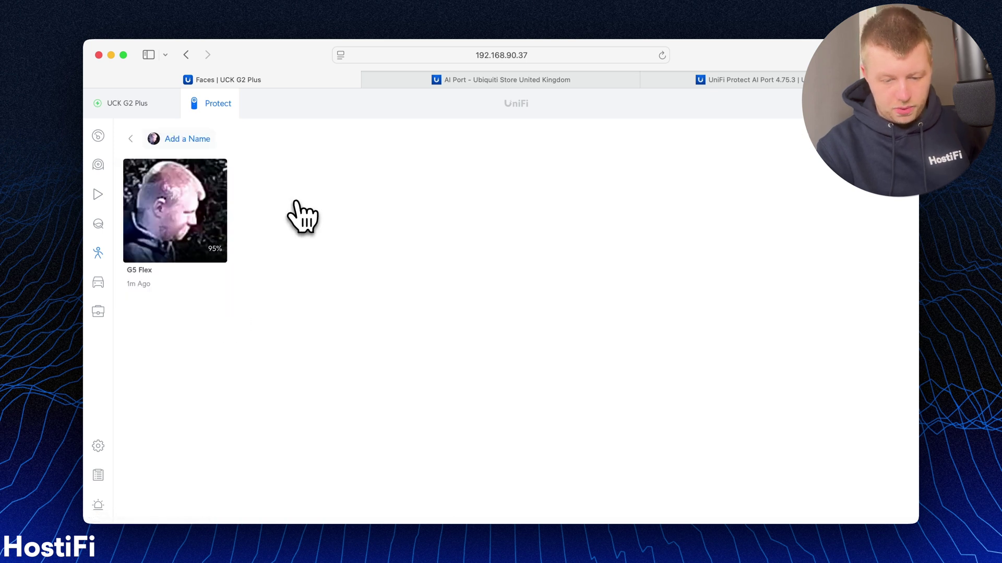
# - Check the recording behind the unnamed G5 Flex face and assign it the same first name as the existing named face
pyautogui.click(209, 220)
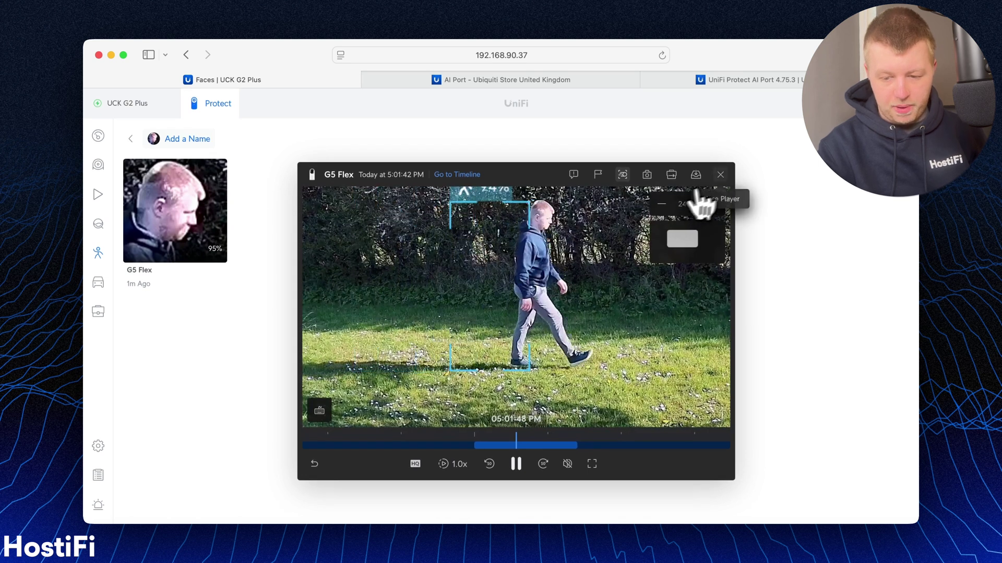
pyautogui.click(721, 174)
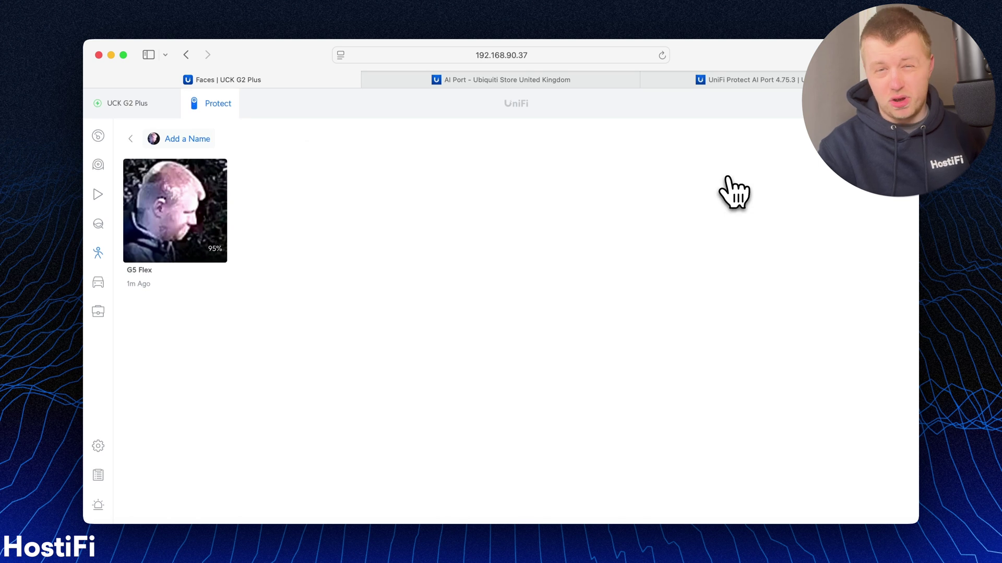
pyautogui.click(203, 144)
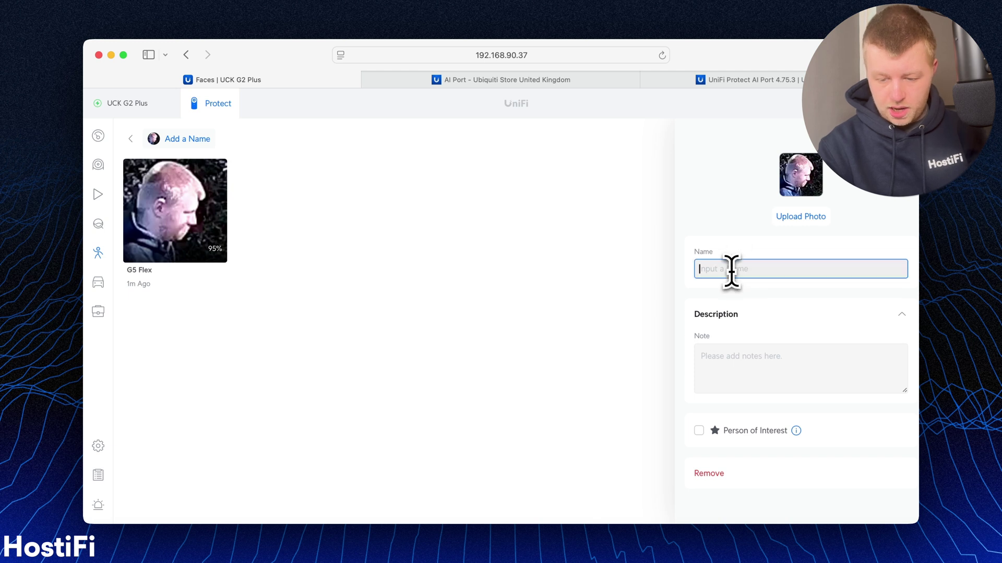
pyautogui.write('Alex')
pyautogui.click(882, 498)
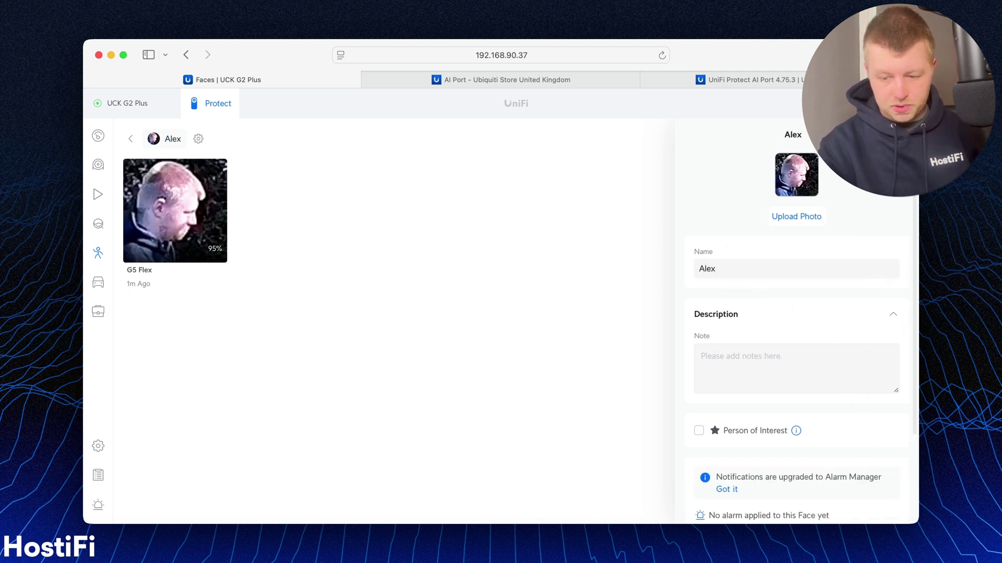
pyautogui.click(395, 135)
pyautogui.click(131, 138)
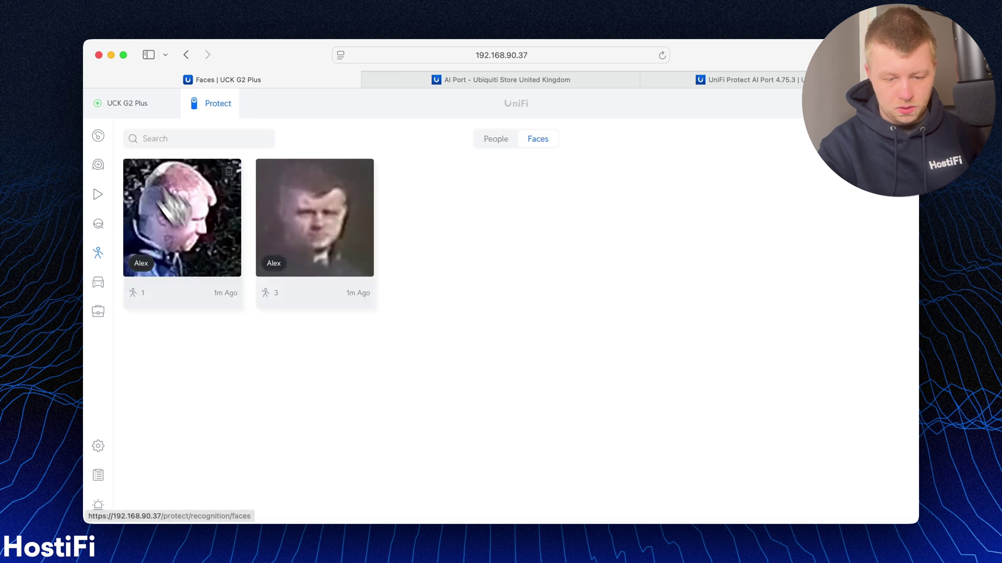
# - Merge the two faces sharing the same name into one and open the combined face
pyautogui.press('super+r')
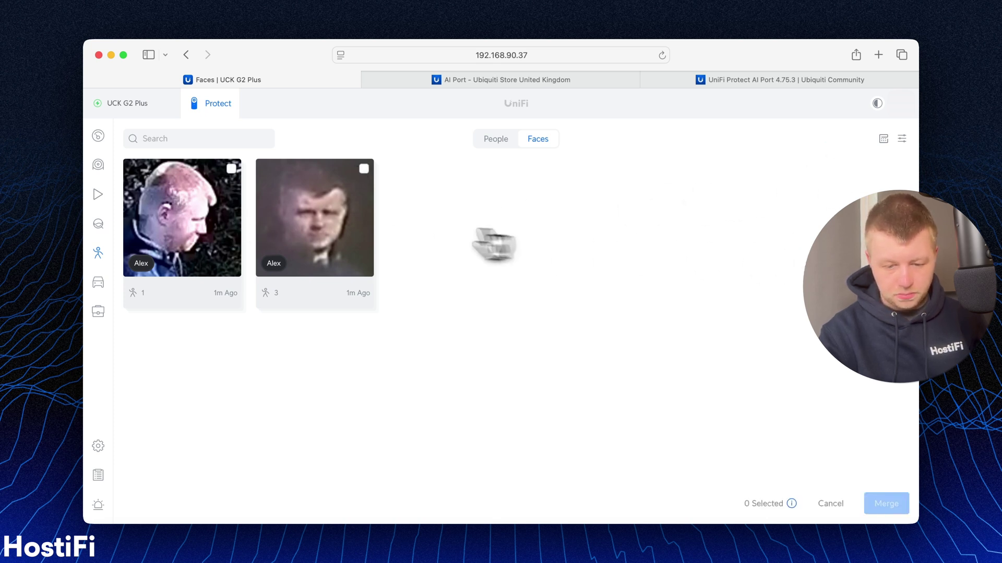
pyautogui.click(885, 502)
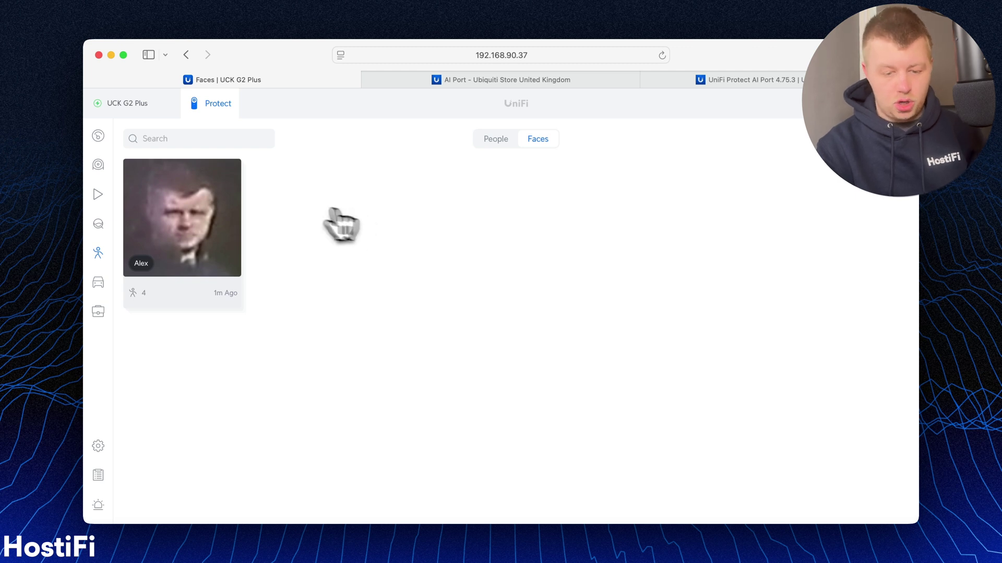
pyautogui.click(218, 190)
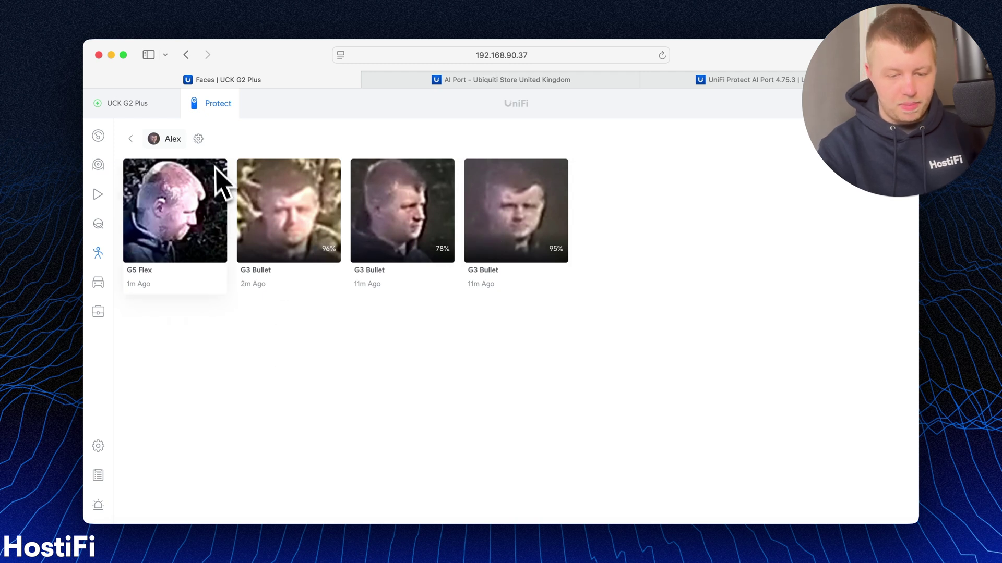
# - Examine the merged face's profile and alarm options, and inspect its G5 Flex detection
pyautogui.click(198, 139)
pyautogui.scroll(-3, 698, 340)
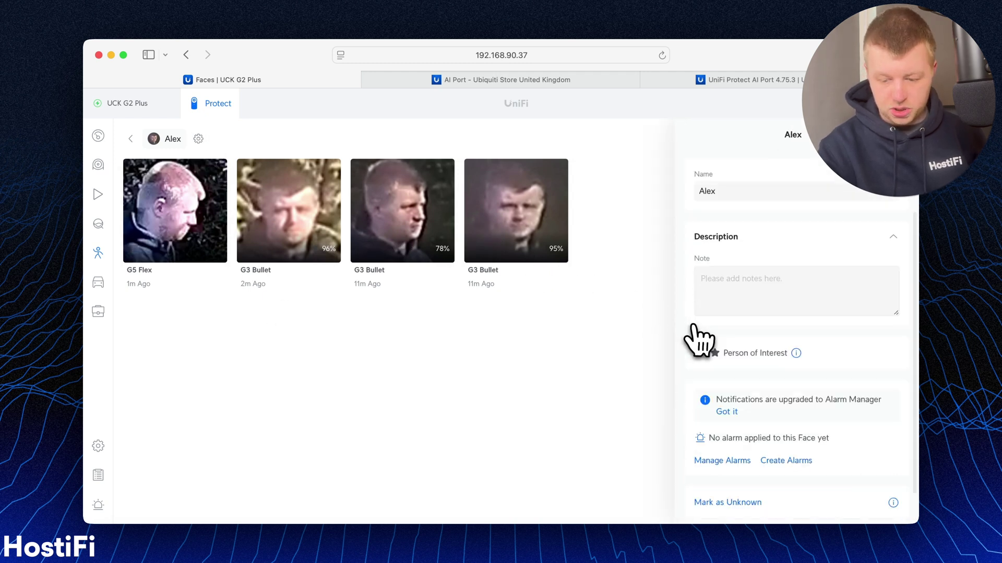
pyautogui.click(731, 381)
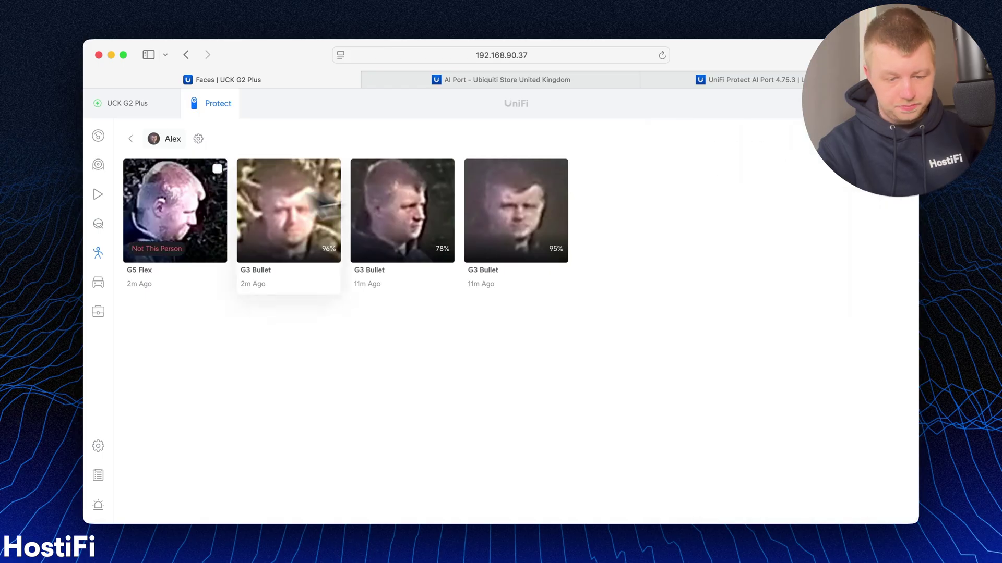
pyautogui.click(175, 209)
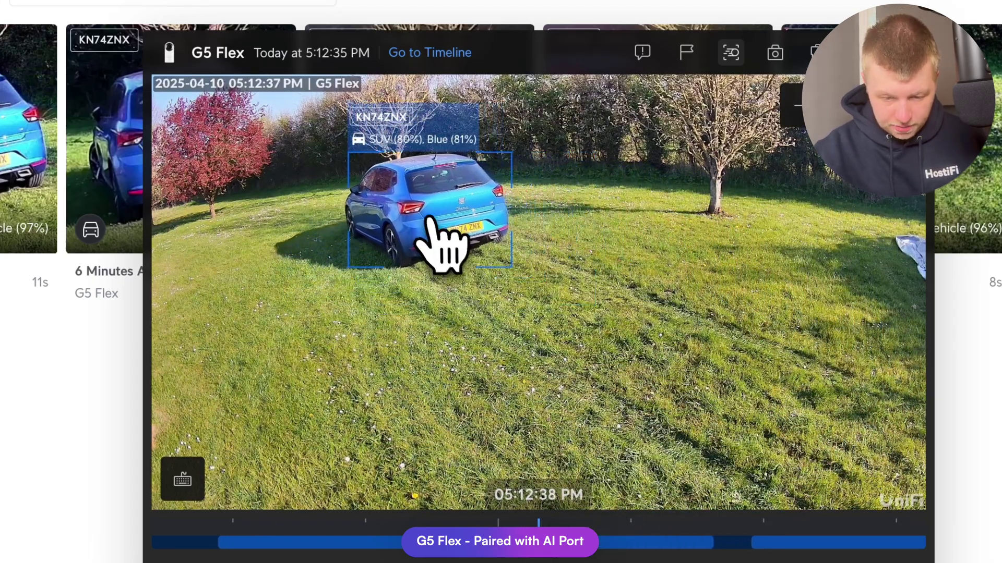
# - Zoom in on the blue car in the G5 Flex vehicle recording and inspect its licence plate during playback
pyautogui.scroll(5, 340, 189)
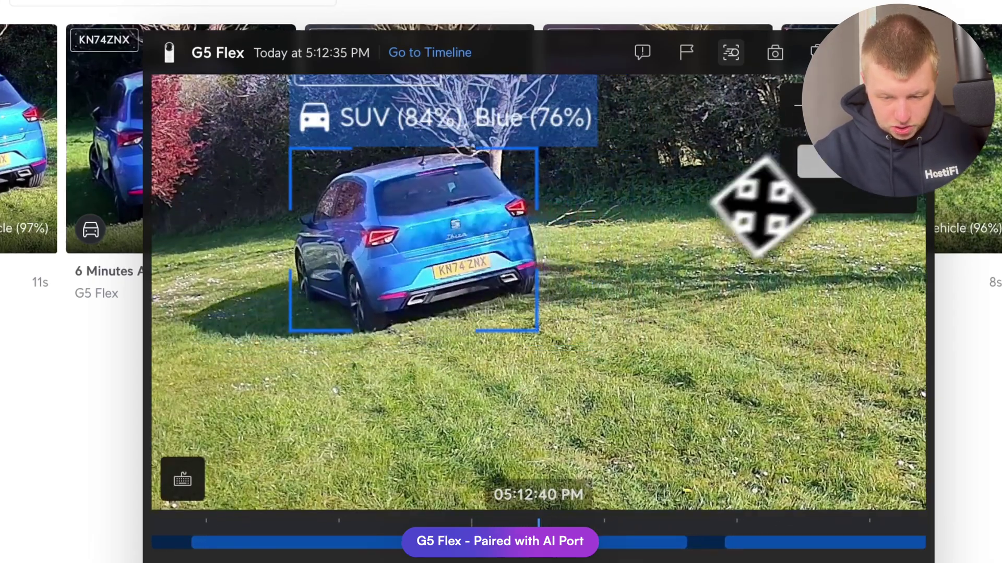
pyautogui.scroll(-5, 777, 178)
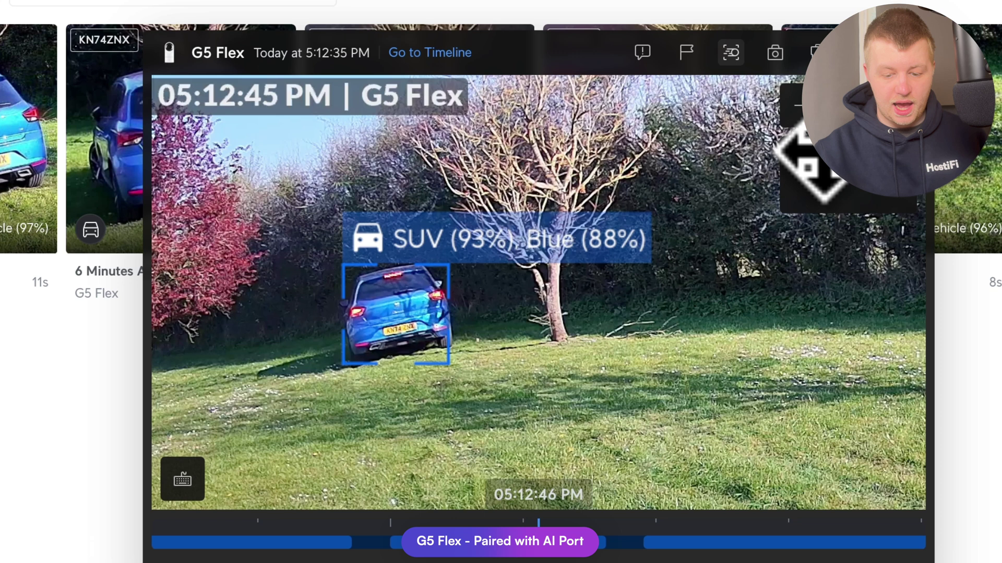
pyautogui.click(522, 559)
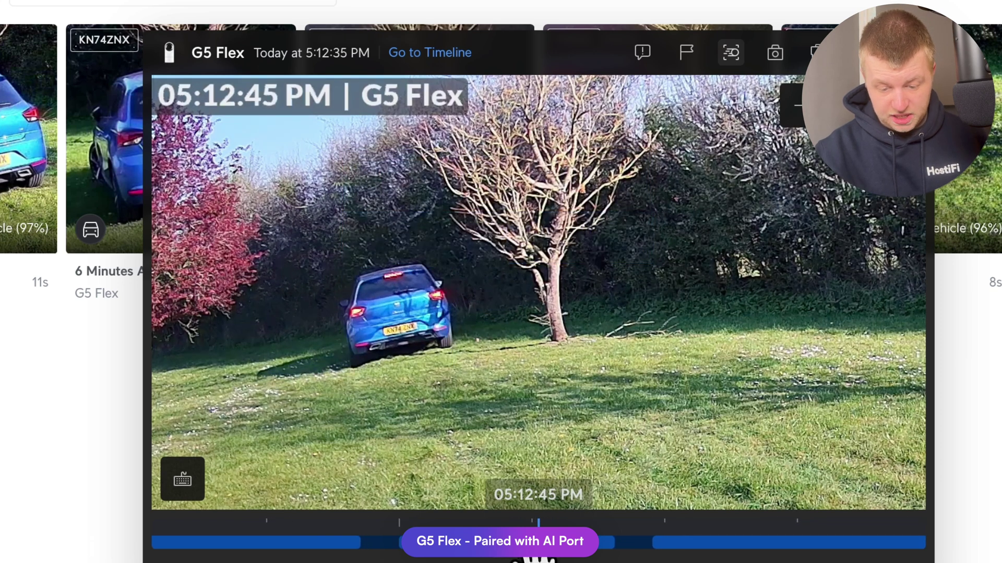
pyautogui.click(531, 561)
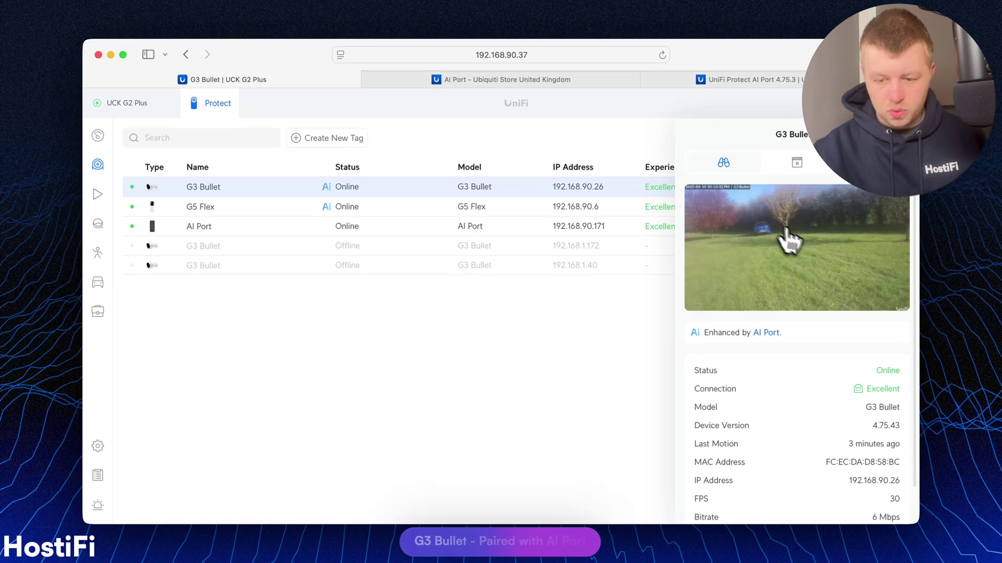
# - View the G3 Bullet's live feed from its device details, and close the player
pyautogui.click(808, 252)
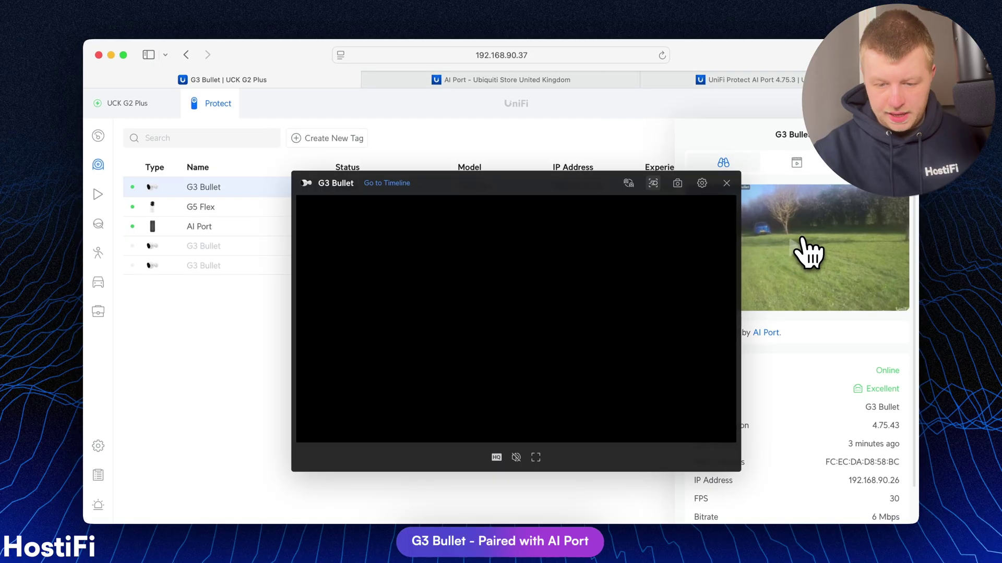
pyautogui.click(727, 184)
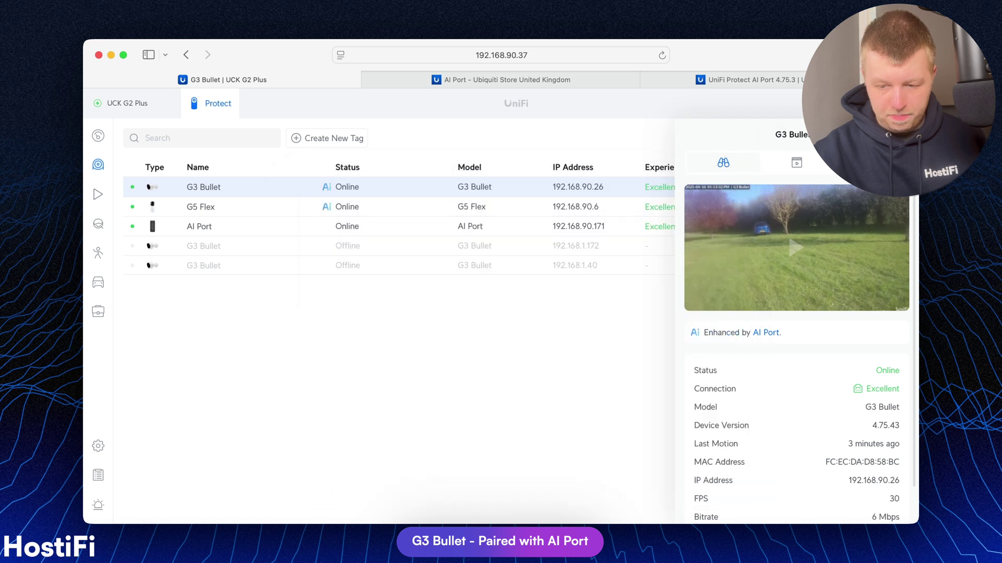